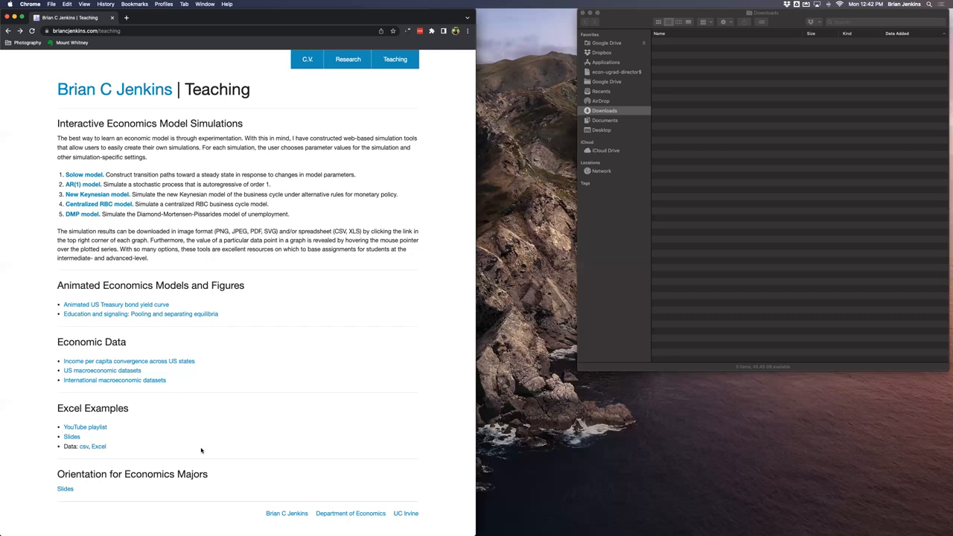
- Open the csv data link and save the page as labor_force_data.csv in Downloads
{"action": "left_click", "coordinate": [82, 446]}
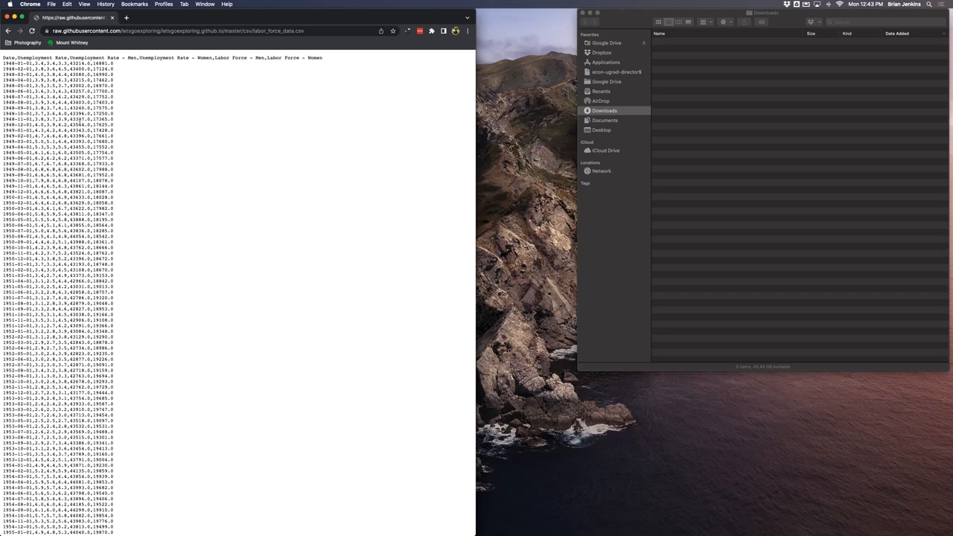
{"action": "left_click", "coordinate": [50, 4]}
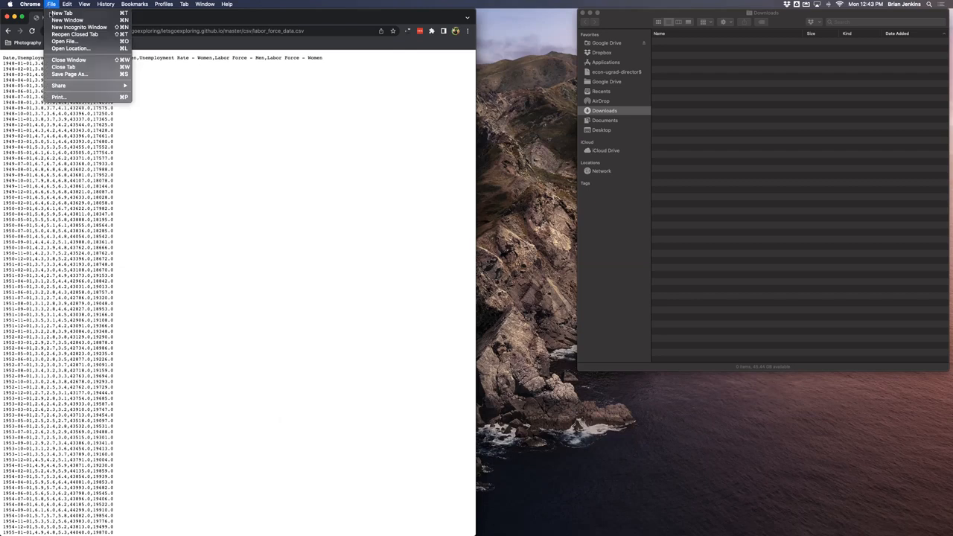
{"action": "left_click", "coordinate": [76, 74]}
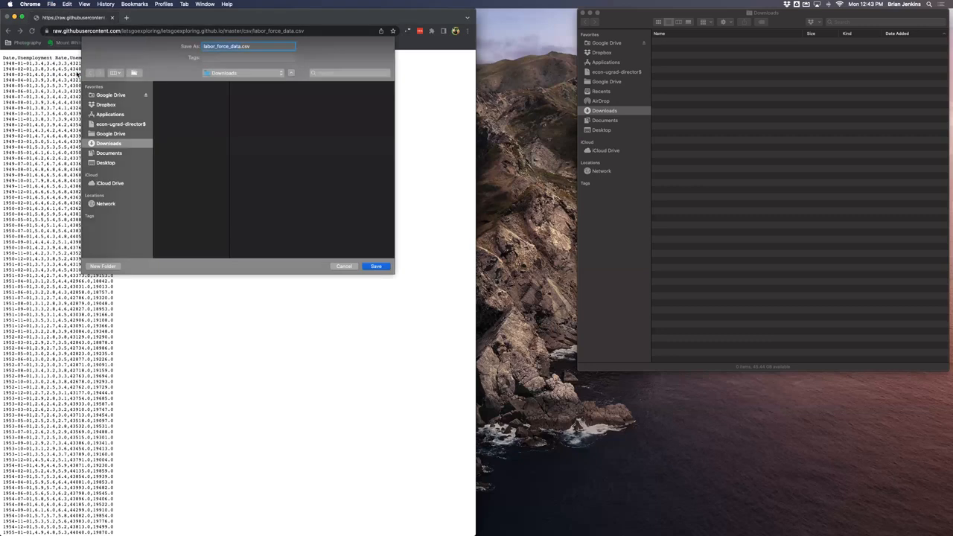
{"action": "left_click", "coordinate": [376, 266]}
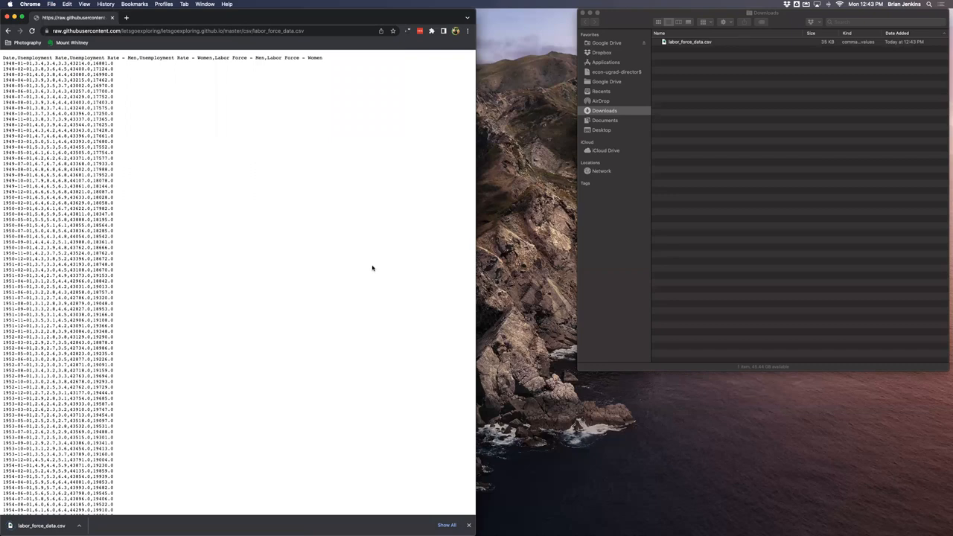
- Return to the teaching page and save the csv link as labor_force_data.csv, changing the txt extension to csv
{"action": "left_click", "coordinate": [6, 31]}
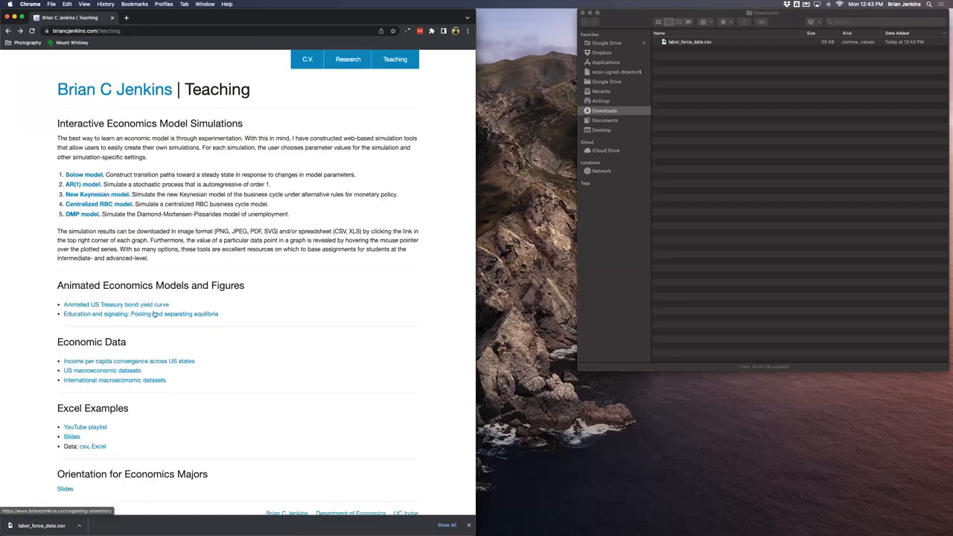
{"action": "right_click", "coordinate": [84, 448]}
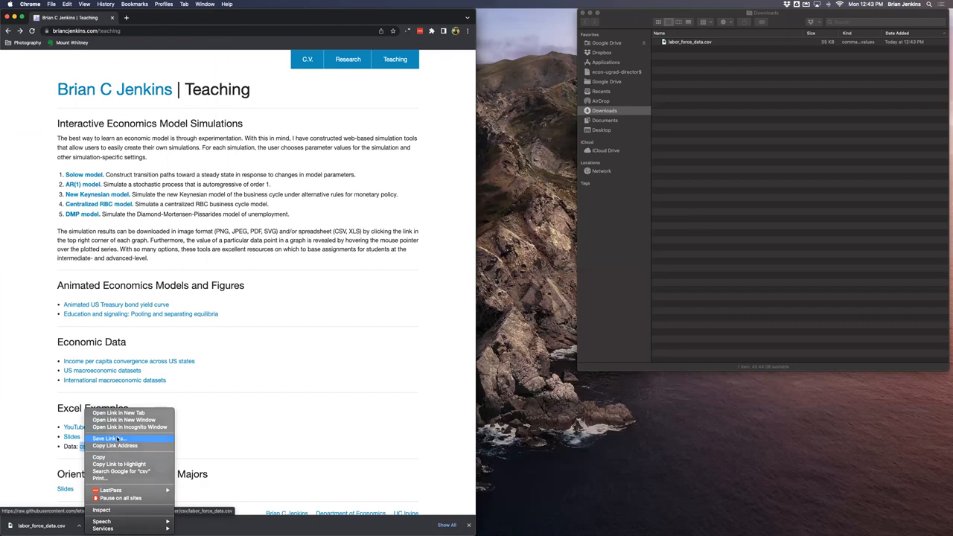
{"action": "left_click", "coordinate": [117, 439]}
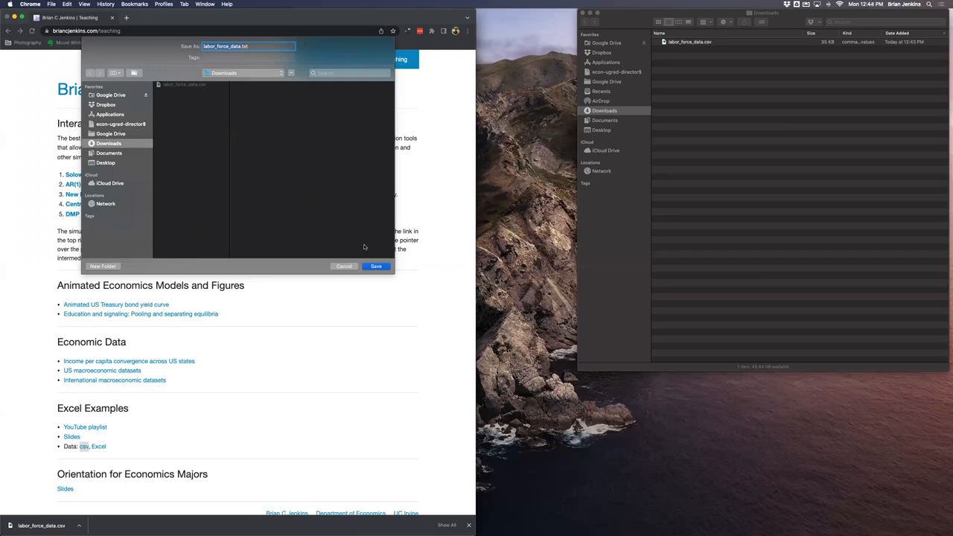
{"action": "left_click", "coordinate": [262, 46]}
{"action": "key", "text": "BackSpace"}
{"action": "key", "text": "BackSpace"}
{"action": "type", "text": "csv"}
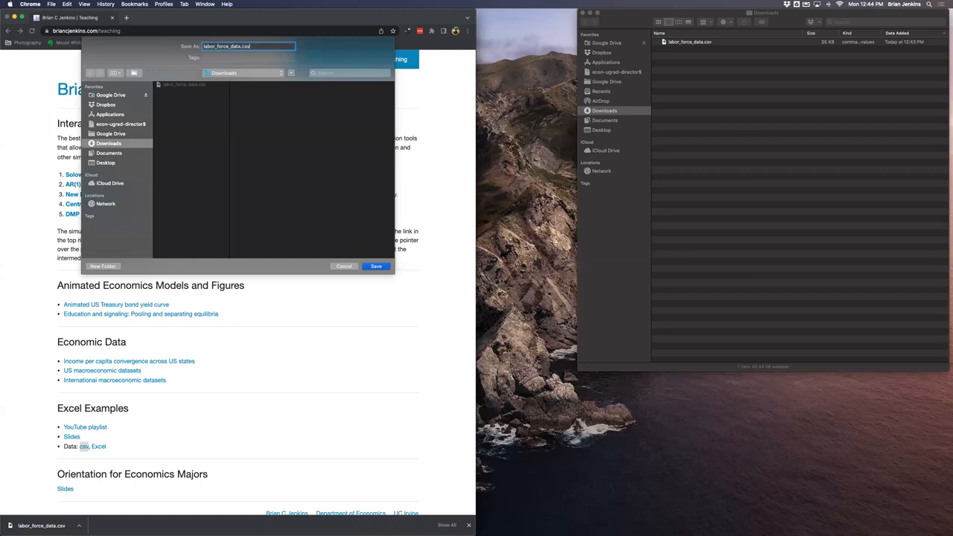
{"action": "left_click", "coordinate": [381, 267]}
{"action": "left_click", "coordinate": [294, 80]}
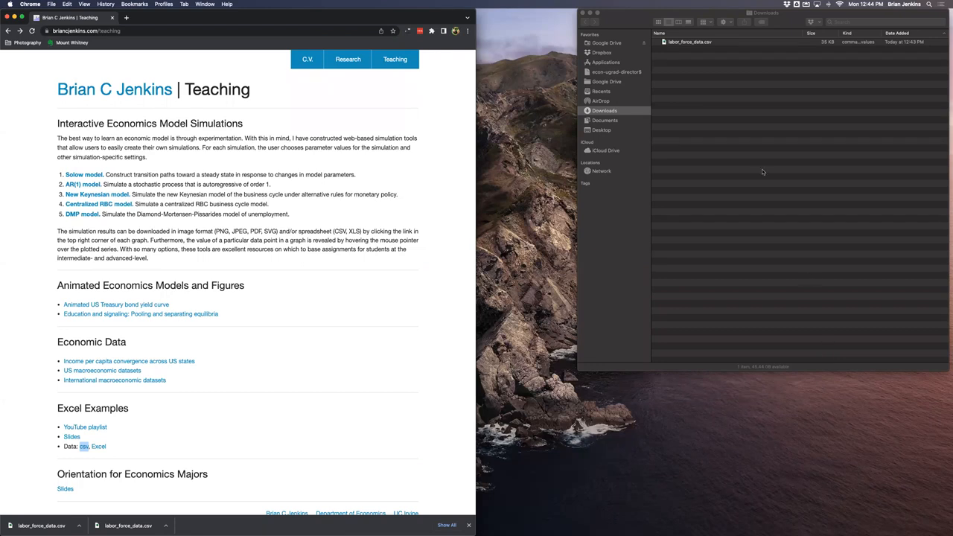
- Open labor_force_data.csv from Downloads in Excel, inspect the date cells, and close it
{"action": "double_click", "coordinate": [705, 42]}
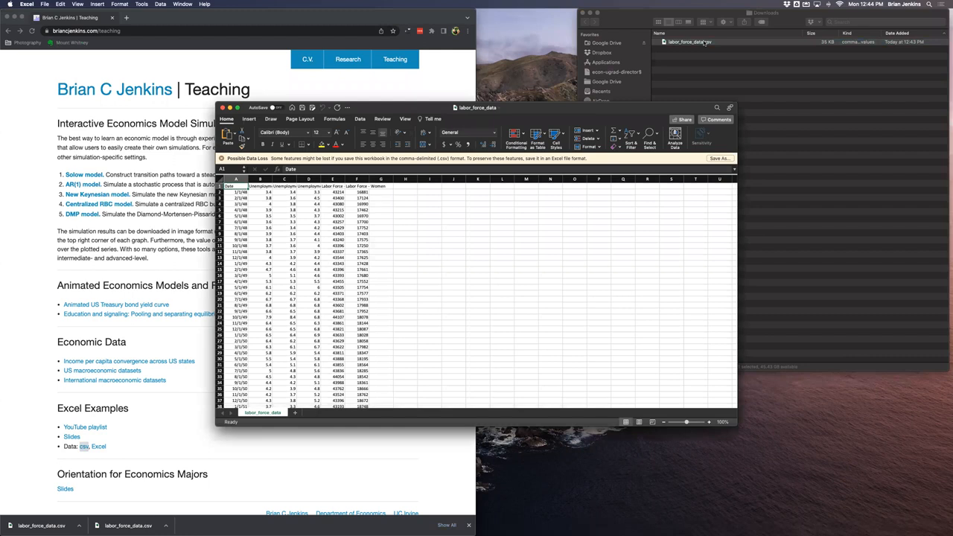
{"action": "left_click", "coordinate": [246, 204]}
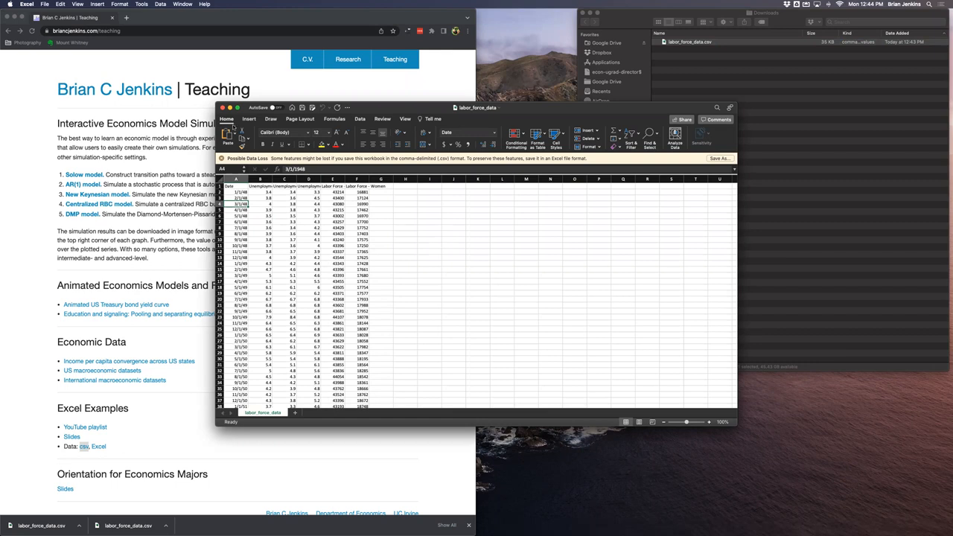
{"action": "left_click", "coordinate": [222, 108]}
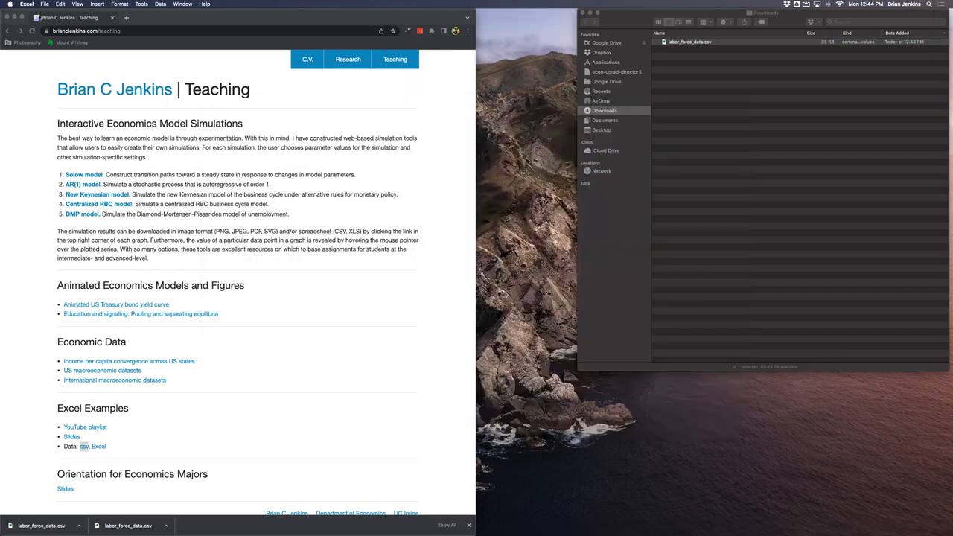
- Open labor_force_data.csv with Excel's Open command, then close the workbook again
{"action": "left_click", "coordinate": [44, 3]}
{"action": "left_click", "coordinate": [52, 26]}
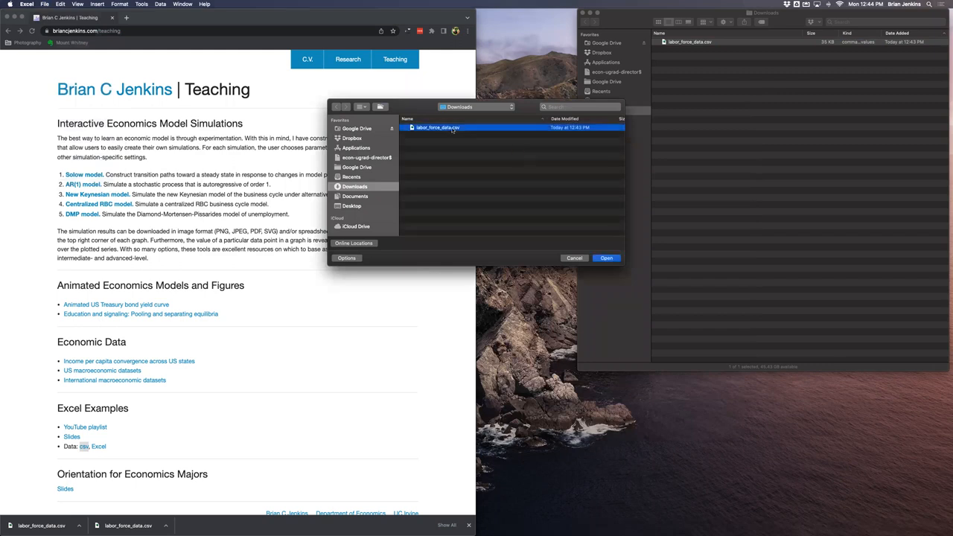
{"action": "double_click", "coordinate": [453, 128]}
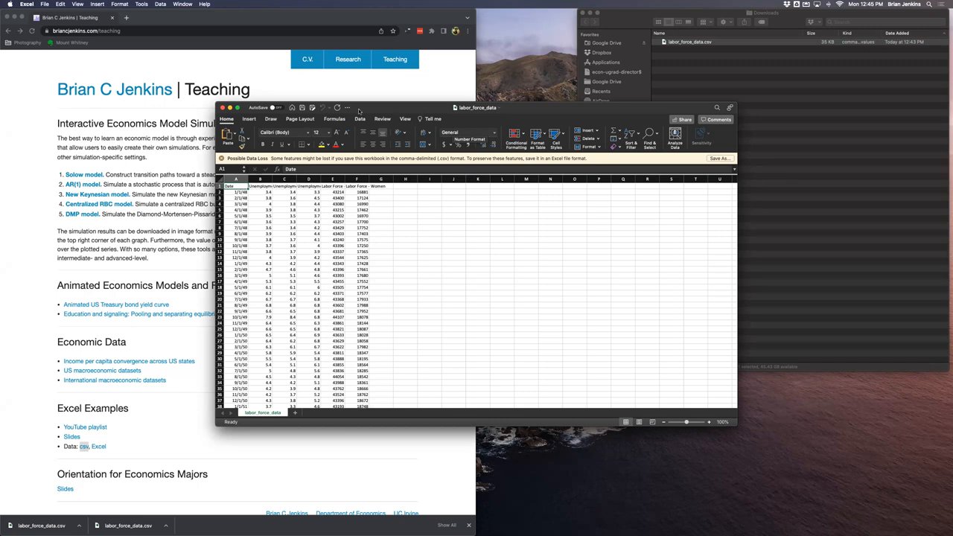
{"action": "left_click", "coordinate": [222, 108]}
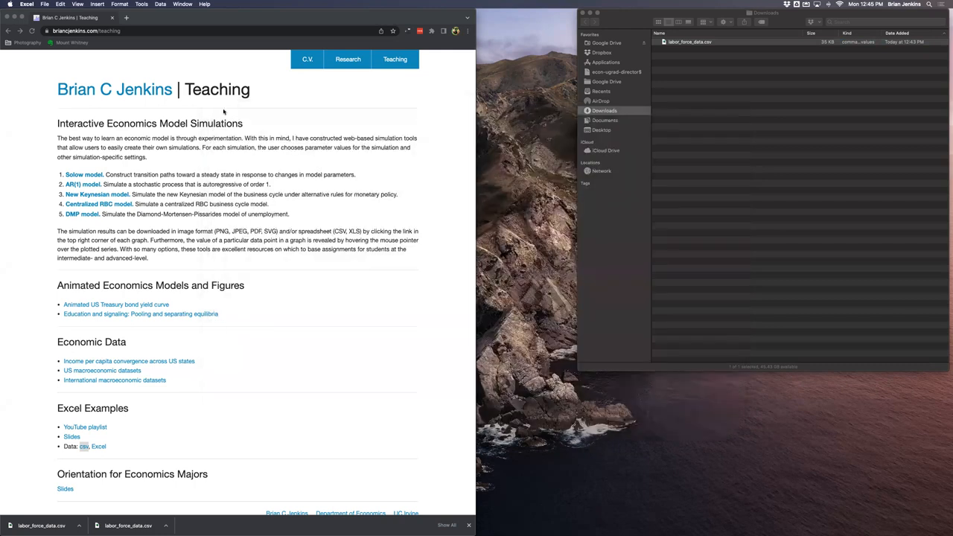
- Create a new workbook and start a legacy From Text import of labor_force_data.csv
{"action": "key", "text": "super+n"}
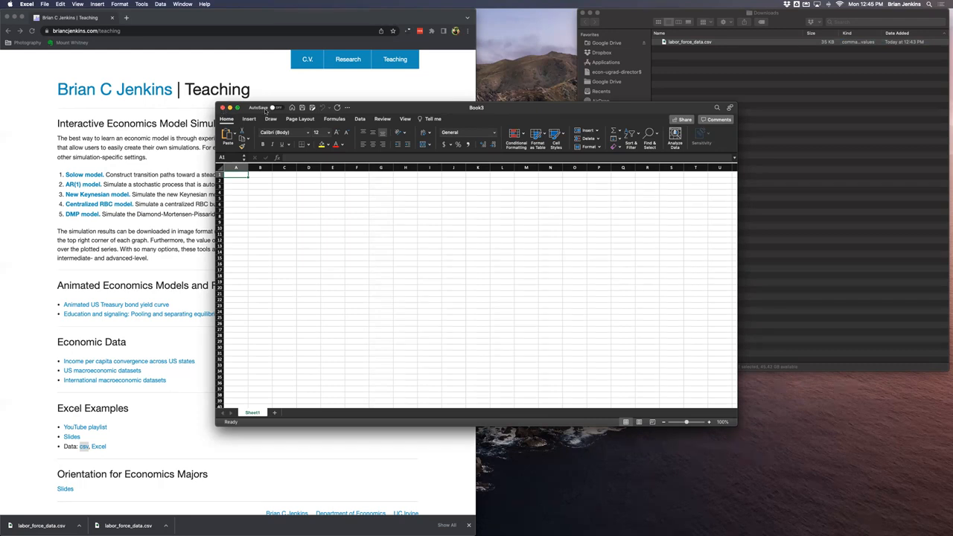
{"action": "left_click", "coordinate": [360, 120]}
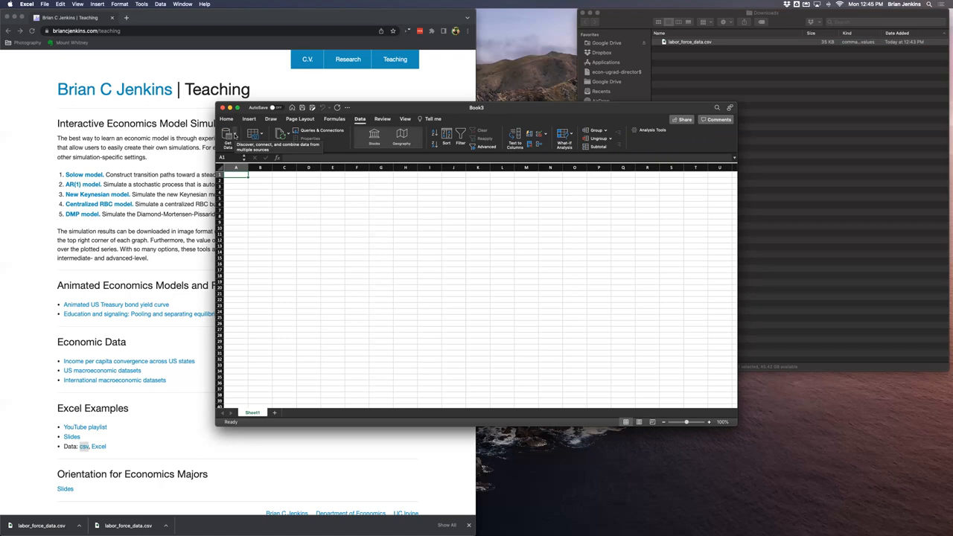
{"action": "left_click", "coordinate": [236, 136]}
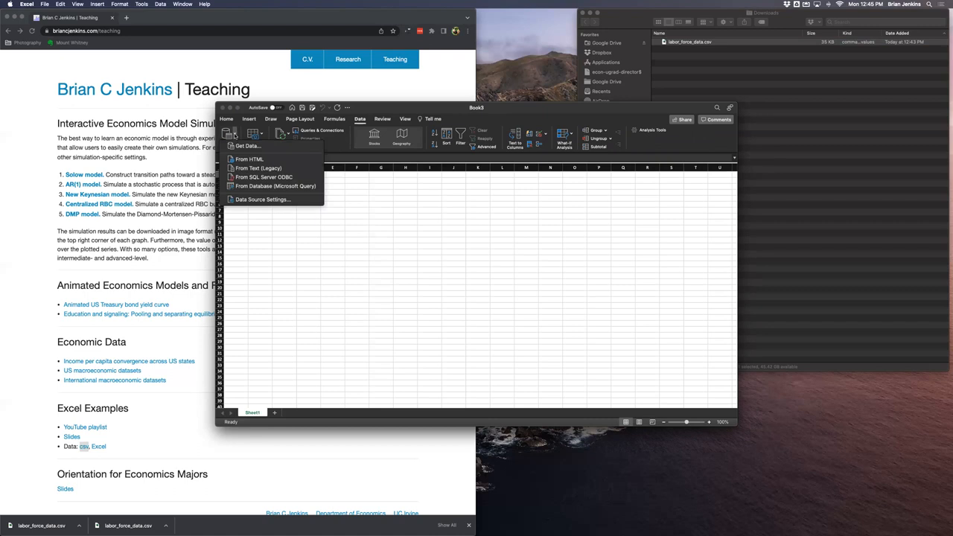
{"action": "left_click", "coordinate": [250, 171]}
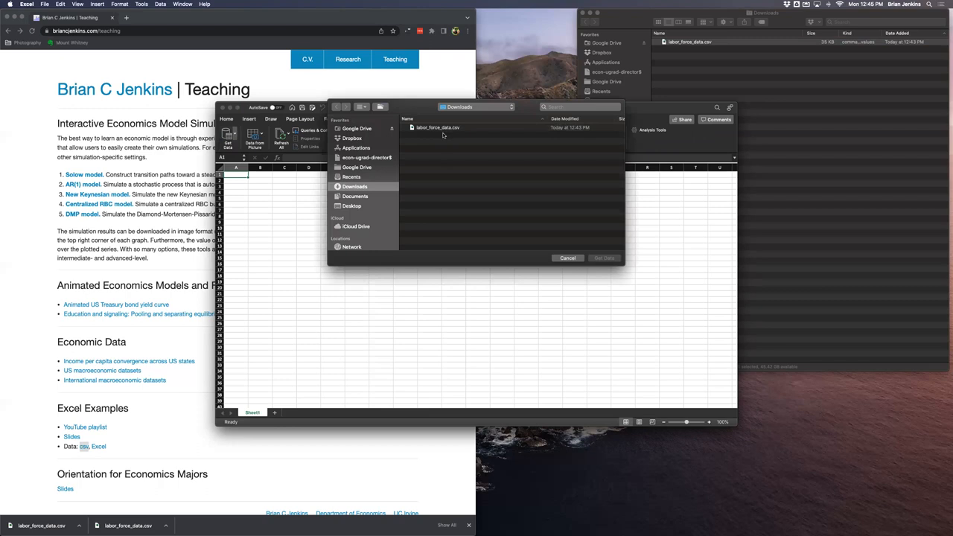
{"action": "double_click", "coordinate": [435, 129]}
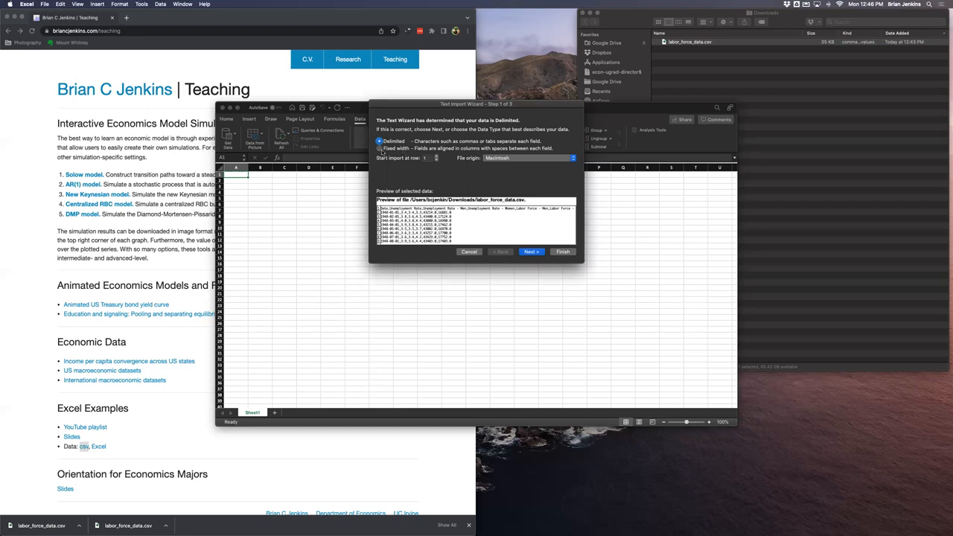
- In the Text Import Wizard, keep the data as Delimited and use Comma instead of Tab as the delimiter
{"action": "left_click", "coordinate": [380, 149]}
{"action": "left_click", "coordinate": [380, 140]}
{"action": "left_click", "coordinate": [532, 251]}
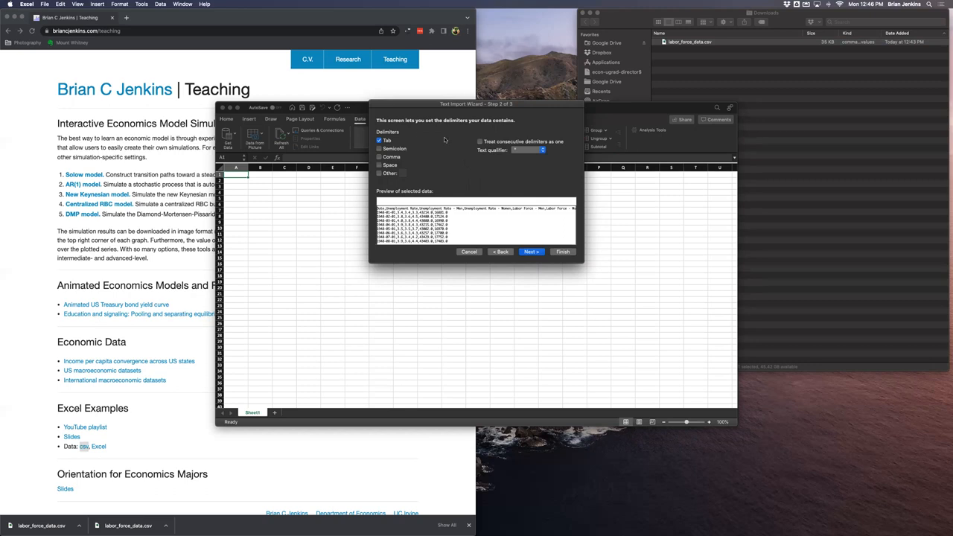
{"action": "left_click", "coordinate": [379, 140]}
{"action": "left_click", "coordinate": [379, 157]}
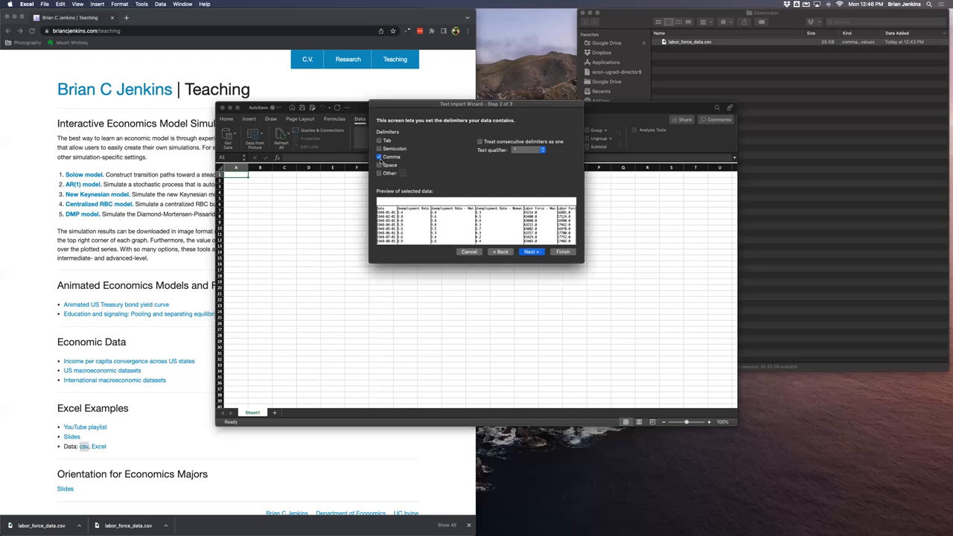
{"action": "left_click", "coordinate": [539, 253]}
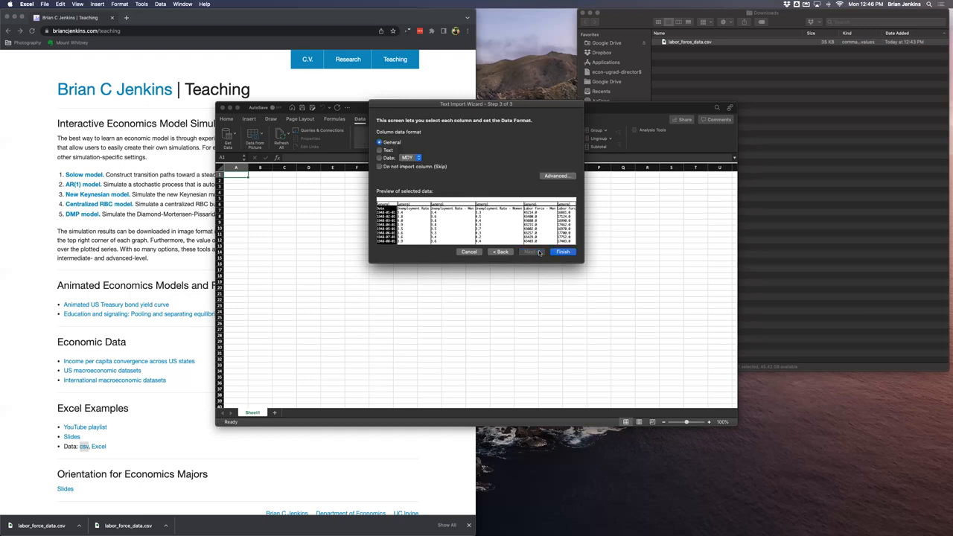
- Set the first column's data format to Date and finish importing into cell A1 of the existing sheet
{"action": "left_click", "coordinate": [381, 157]}
{"action": "left_click", "coordinate": [418, 157]}
{"action": "left_click", "coordinate": [409, 158]}
{"action": "left_click", "coordinate": [379, 141]}
{"action": "left_click", "coordinate": [379, 158]}
{"action": "left_click", "coordinate": [409, 157]}
{"action": "left_click", "coordinate": [409, 171]}
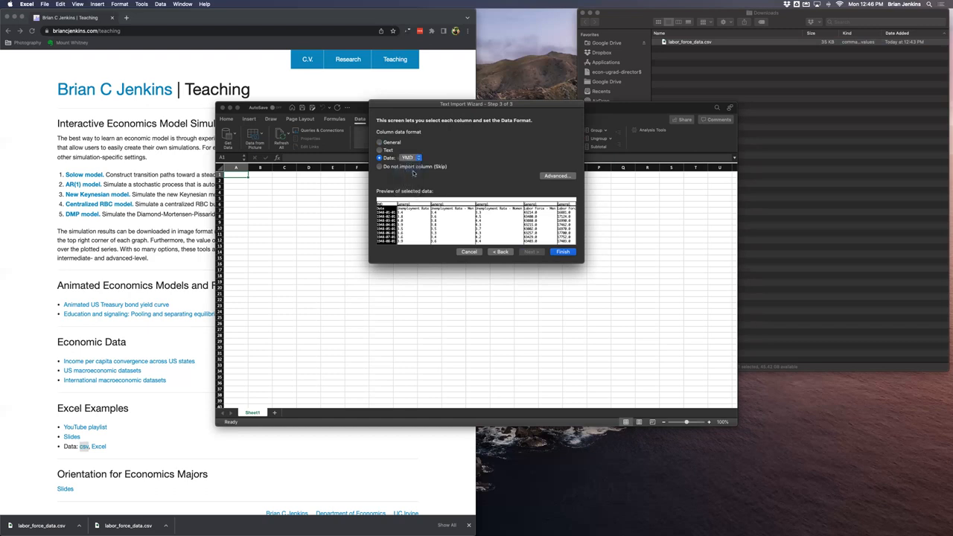
{"action": "left_click", "coordinate": [560, 252]}
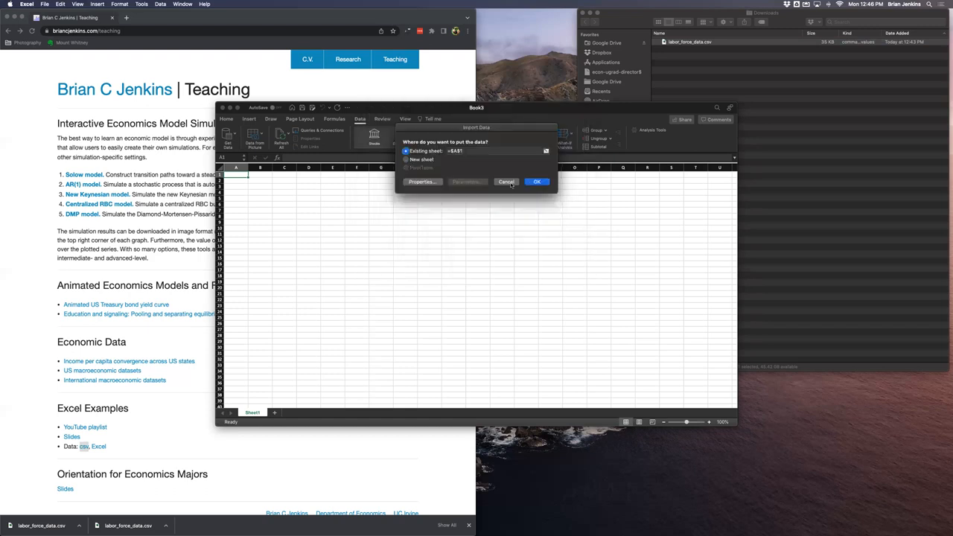
{"action": "left_click", "coordinate": [533, 182]}
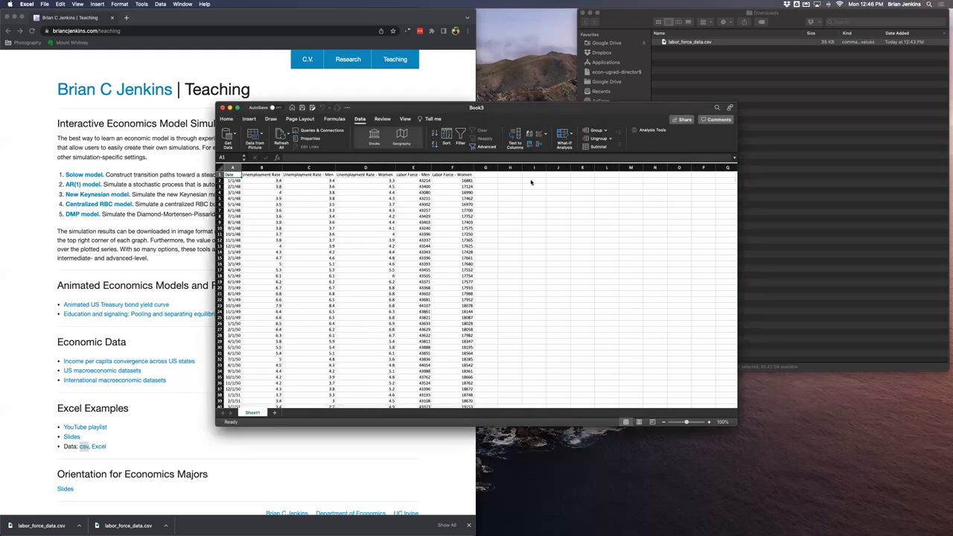
- Add a new sheet and load labor_force_data.csv through the Power Query Text/CSV data source
{"action": "left_click", "coordinate": [274, 413]}
{"action": "left_click", "coordinate": [227, 140]}
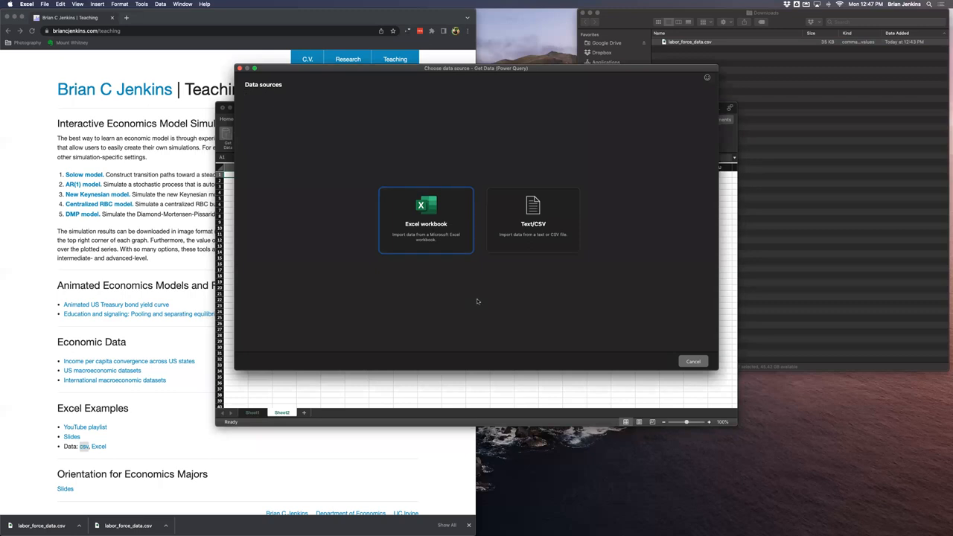
{"action": "left_click", "coordinate": [527, 203]}
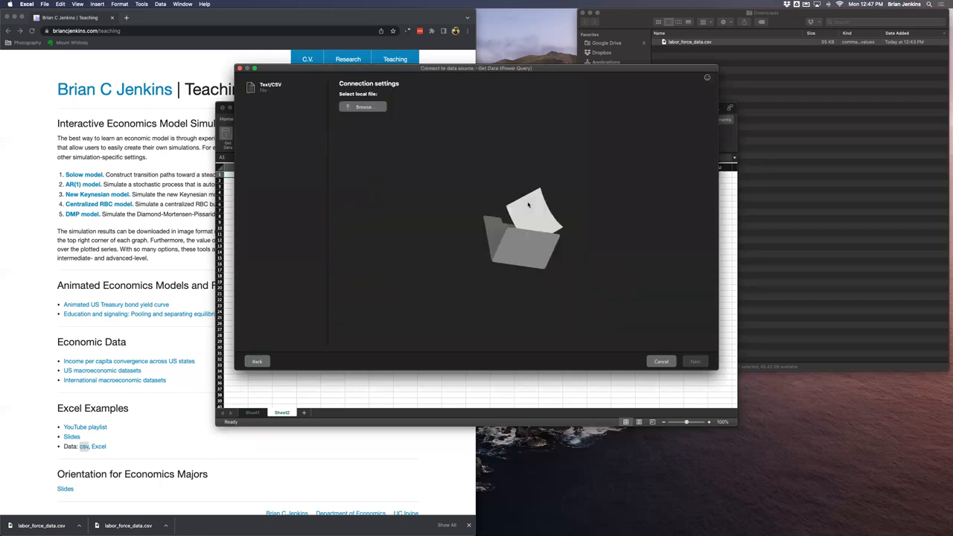
{"action": "left_click", "coordinate": [377, 109]}
{"action": "double_click", "coordinate": [386, 118]}
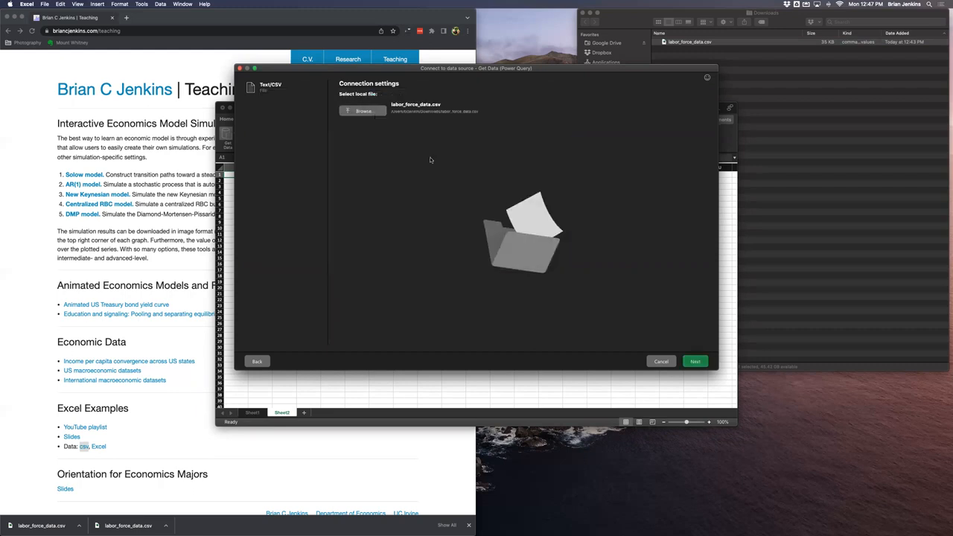
{"action": "left_click", "coordinate": [695, 362]}
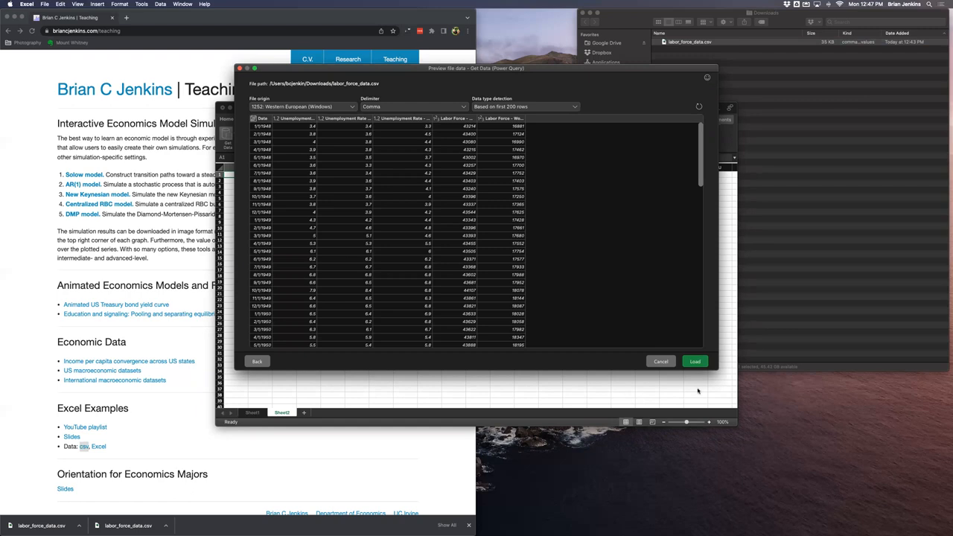
{"action": "left_click", "coordinate": [694, 362]}
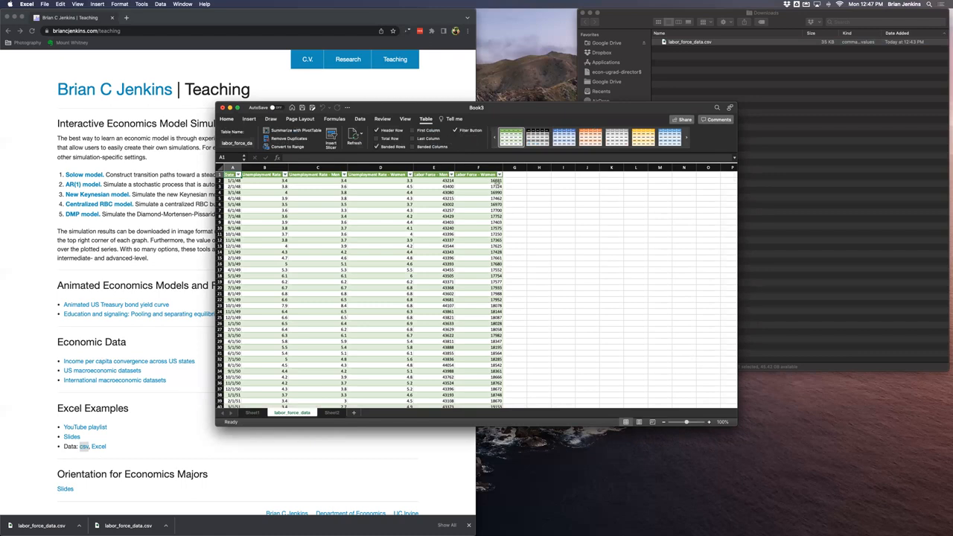
- Select the imported table's header row and turn off its filter buttons
{"action": "left_click", "coordinate": [498, 175]}
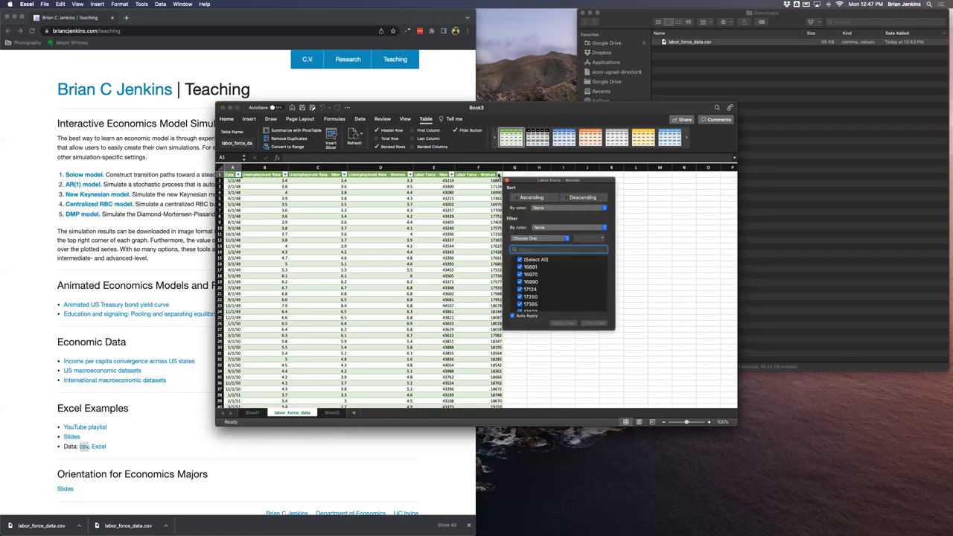
{"action": "left_click", "coordinate": [499, 174]}
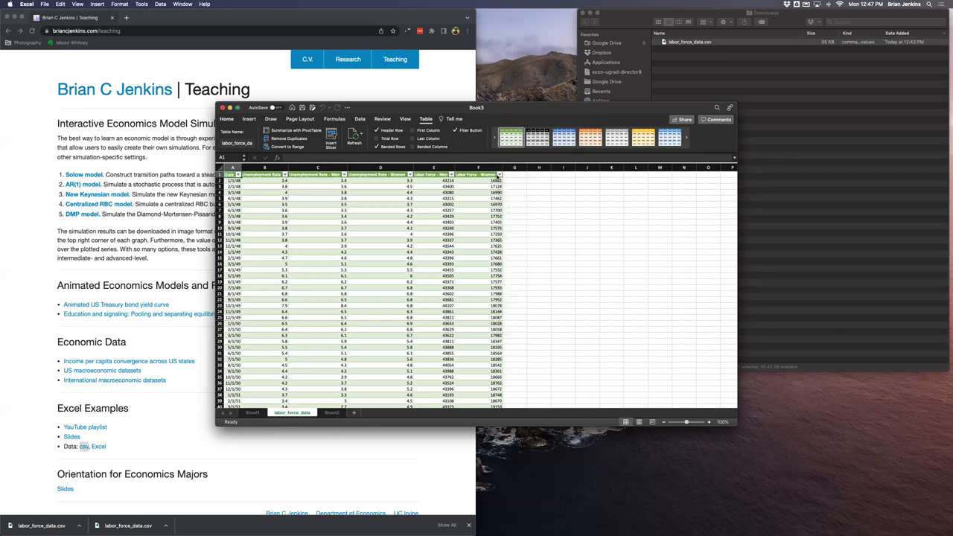
{"action": "key", "text": "shift+super+Right"}
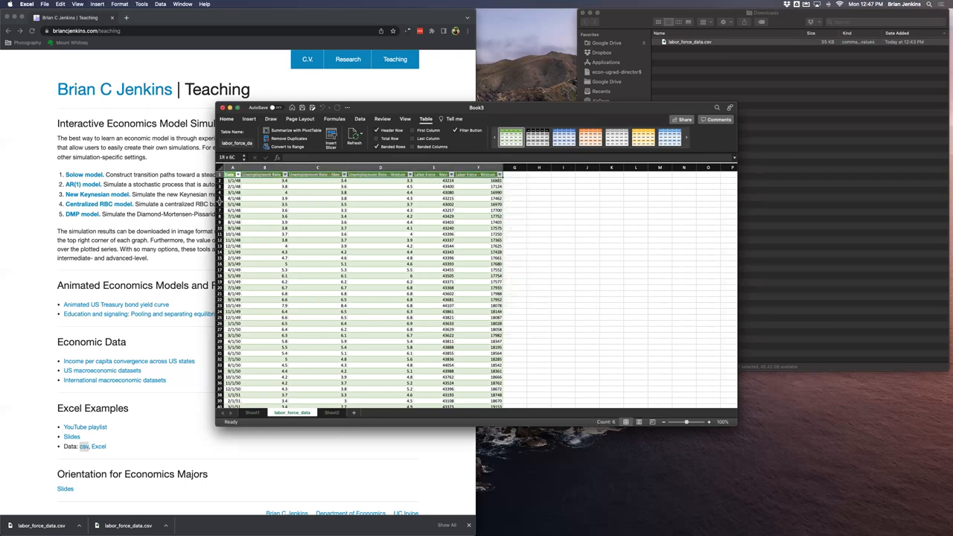
{"action": "left_click", "coordinate": [454, 130]}
- Clear the table style from the imported labor_force_data table
{"action": "left_click", "coordinate": [592, 150]}
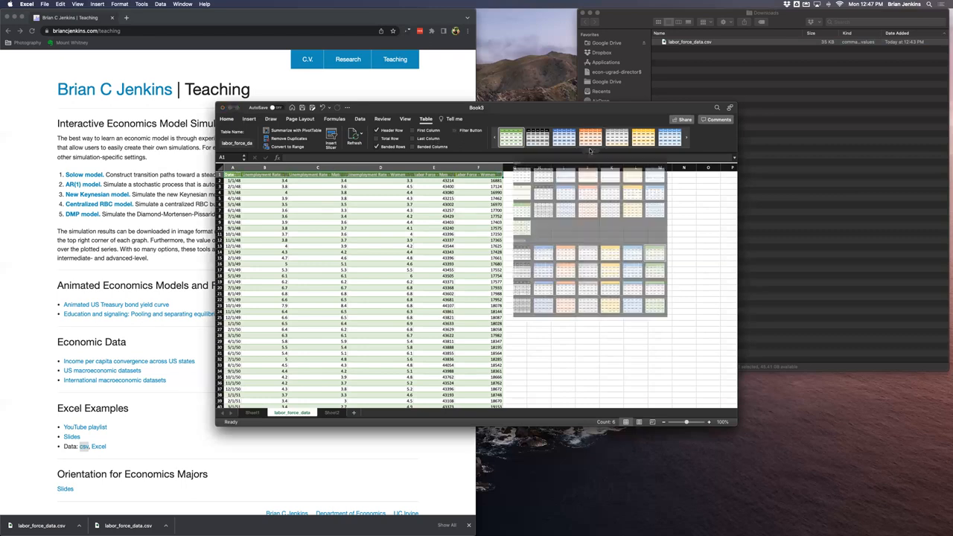
{"action": "scroll", "coordinate": [585, 213], "scroll_direction": "down", "scroll_amount": 4}
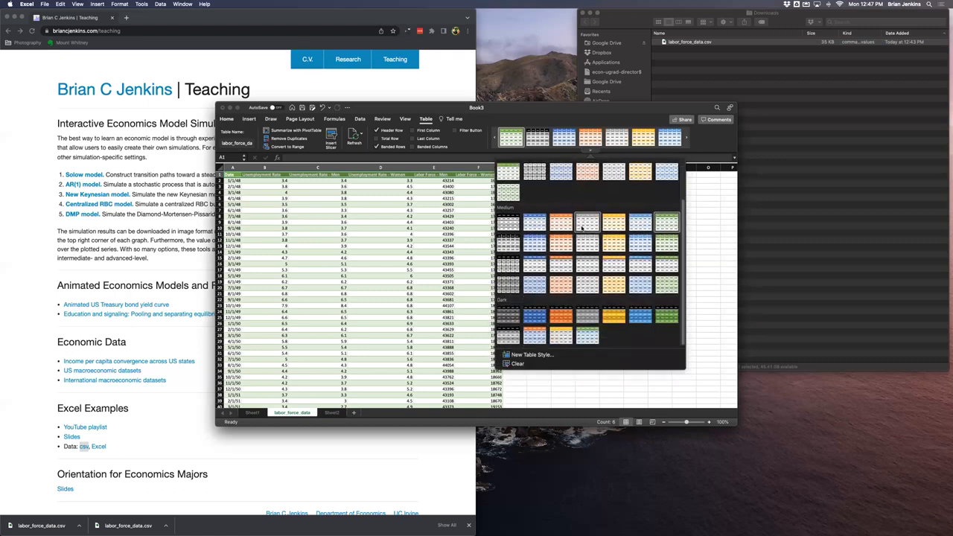
{"action": "left_click", "coordinate": [516, 364]}
{"action": "left_click", "coordinate": [296, 253]}
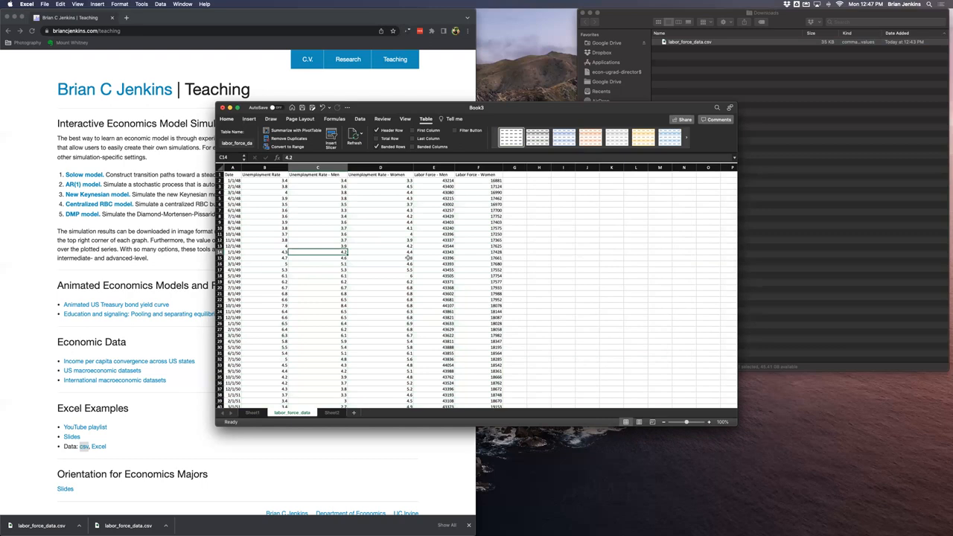
- Close the workbook without saving it
{"action": "left_click", "coordinate": [252, 413]}
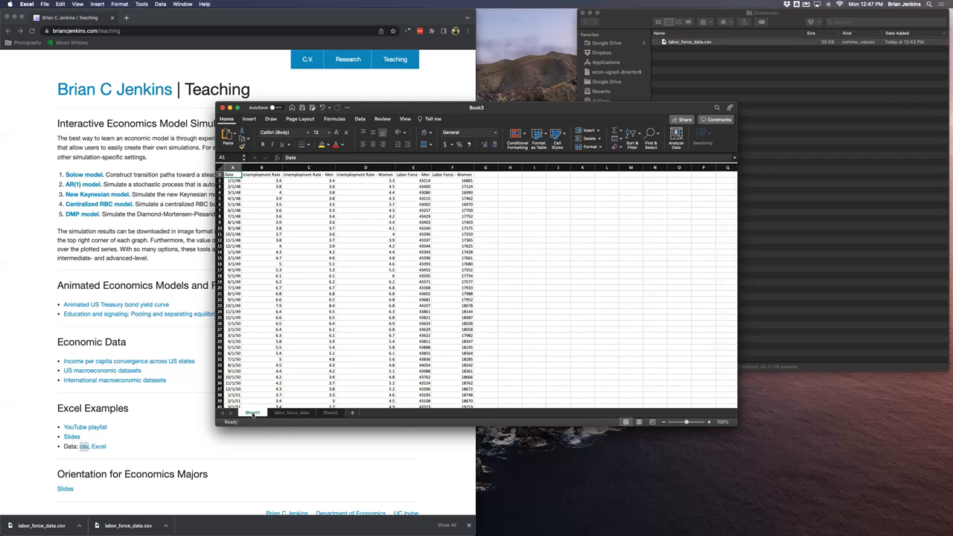
{"action": "key", "text": "super+w"}
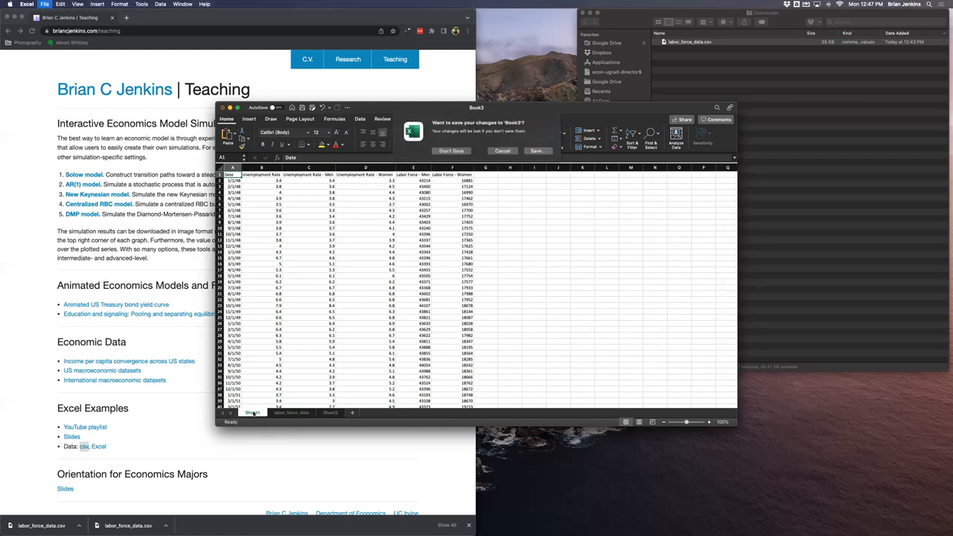
{"action": "left_click", "coordinate": [451, 152]}
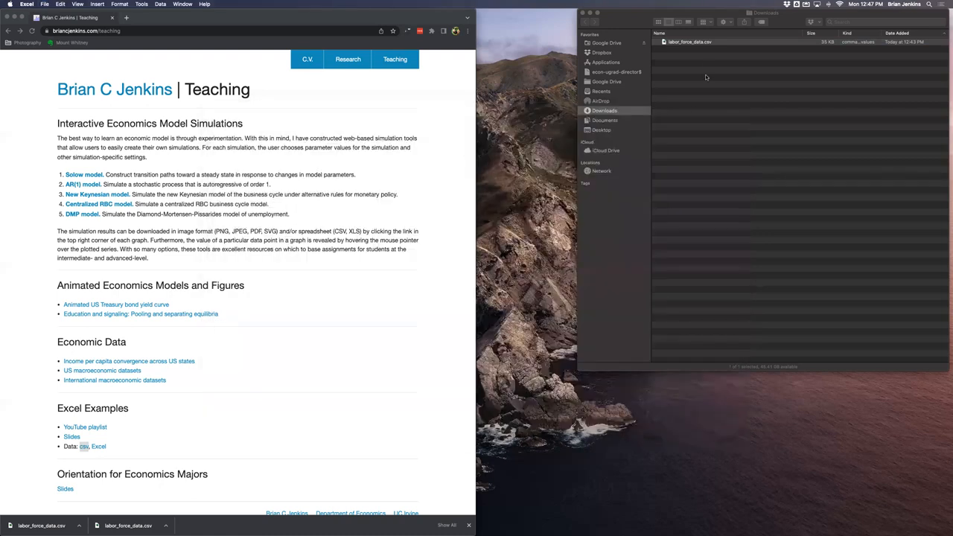
- Open labor_force_data.csv directly from the Downloads folder and step through its column headers
{"action": "left_click", "coordinate": [691, 44]}
{"action": "double_click", "coordinate": [690, 44]}
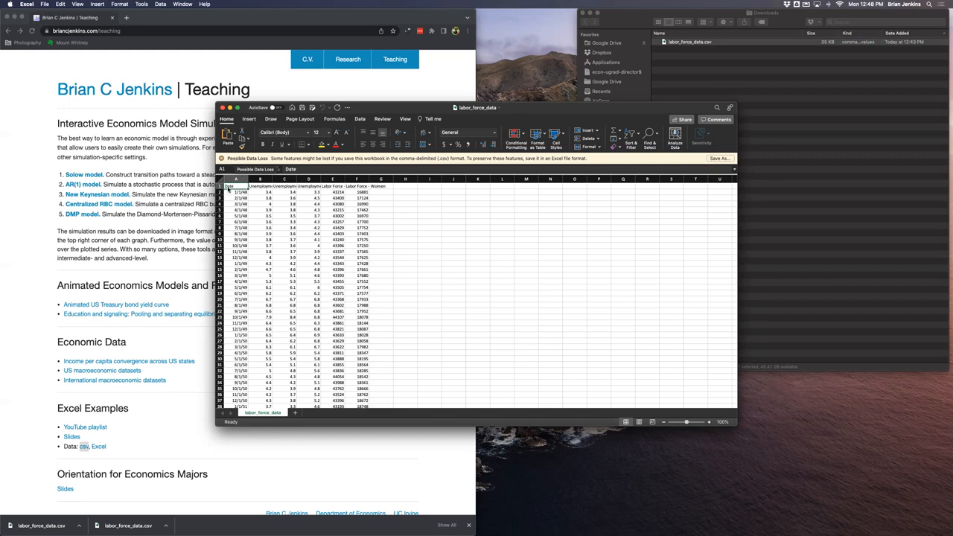
{"action": "left_click", "coordinate": [256, 186]}
{"action": "key", "text": "Right"}
{"action": "key", "text": "Right"}
{"action": "key", "text": "Right"}
{"action": "key", "text": "Right"}
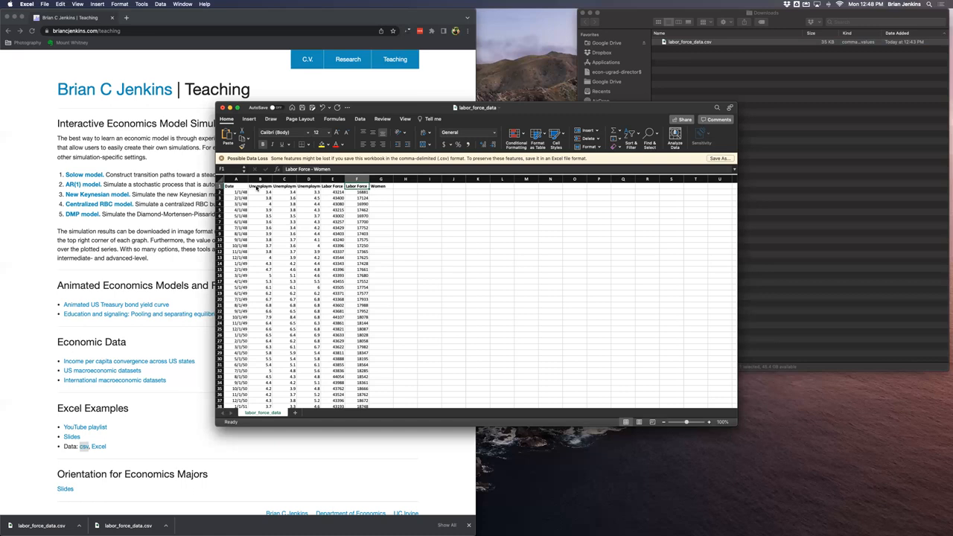
{"action": "key", "text": "Left"}
{"action": "key", "text": "Left"}
{"action": "key", "text": "Left"}
{"action": "key", "text": "Left"}
{"action": "key", "text": "Left"}
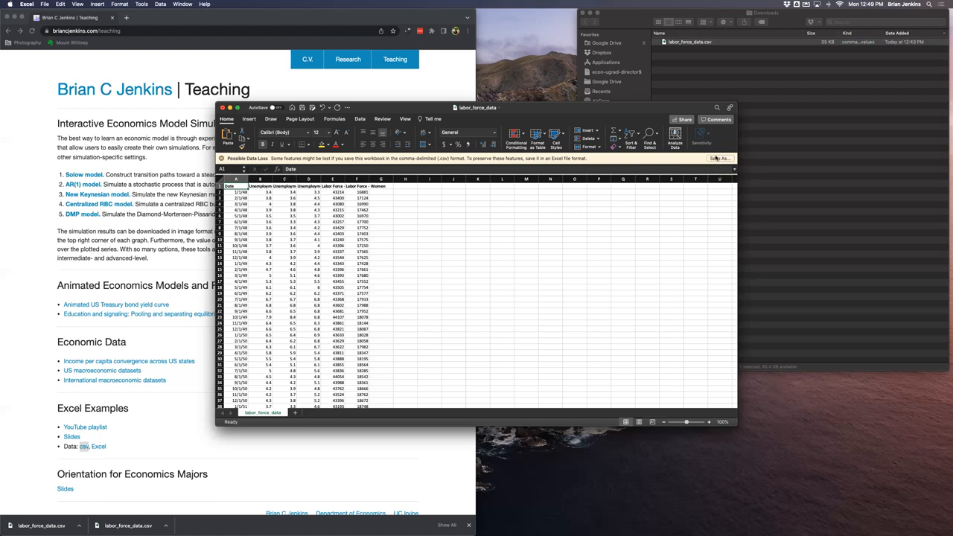
- Save the opened file as an Excel Workbook (.xlsx) named labor_force_data.xlsx in Downloads
{"action": "left_click", "coordinate": [45, 5]}
{"action": "left_click", "coordinate": [72, 61]}
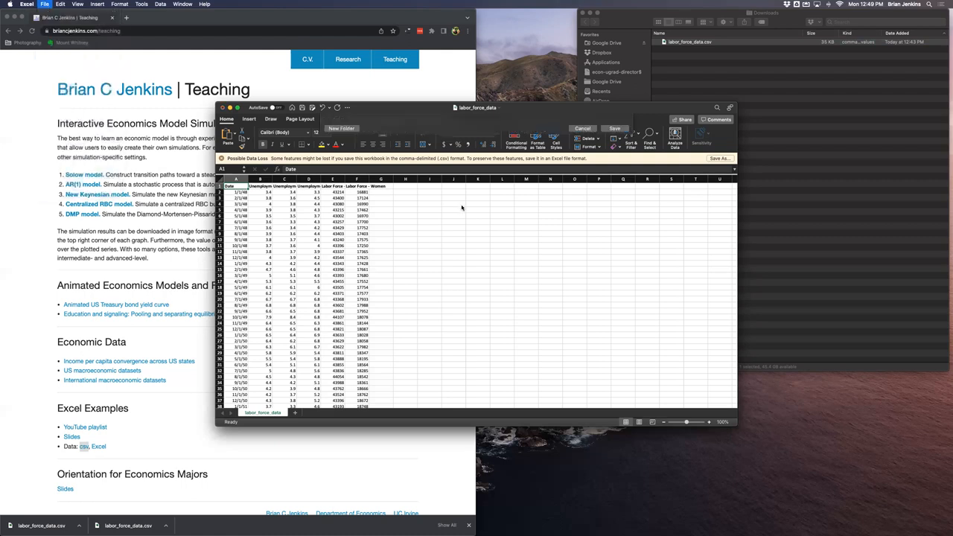
{"action": "left_click", "coordinate": [525, 349]}
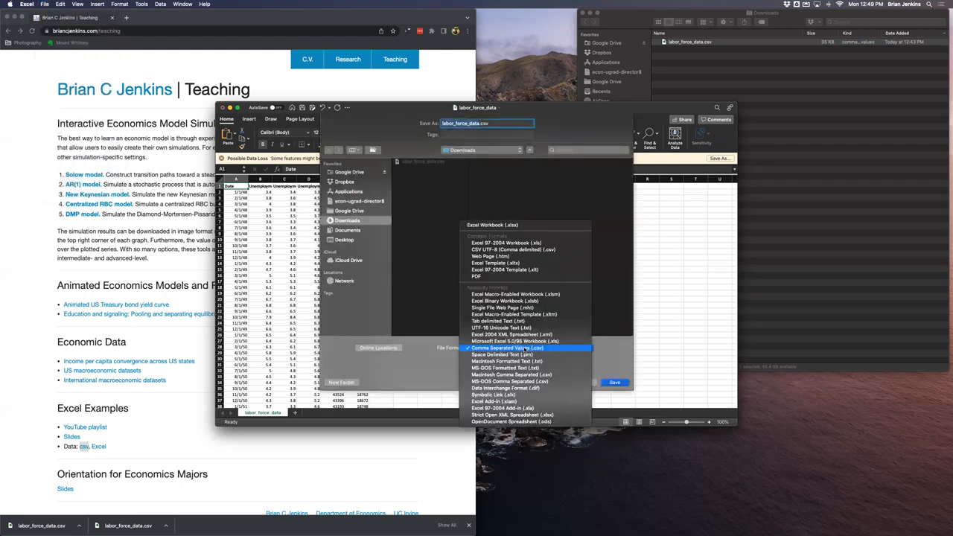
{"action": "left_click", "coordinate": [498, 225]}
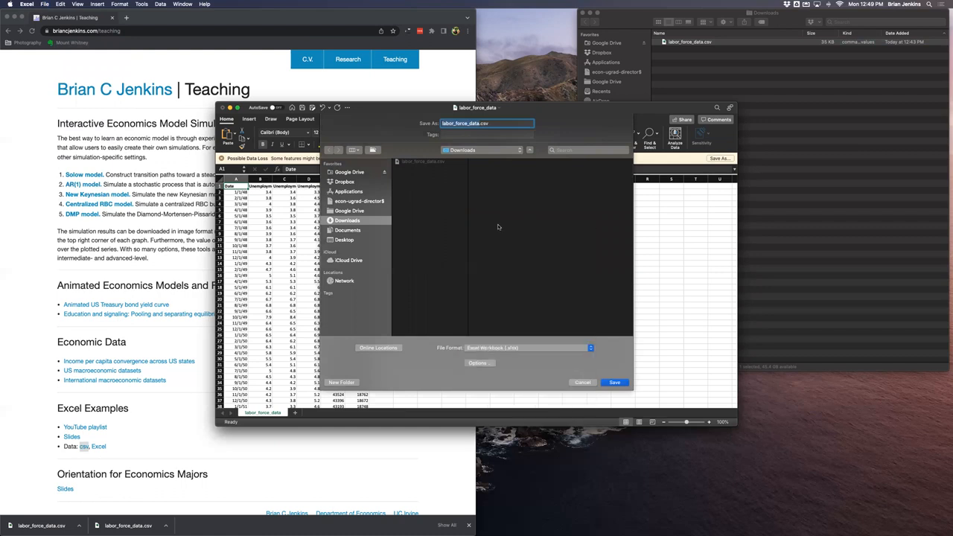
{"action": "left_click", "coordinate": [613, 382]}
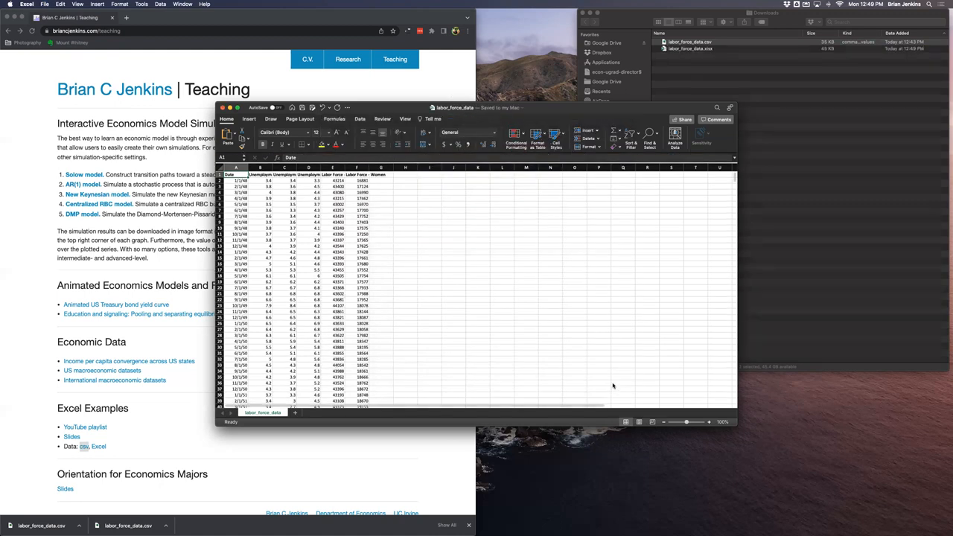